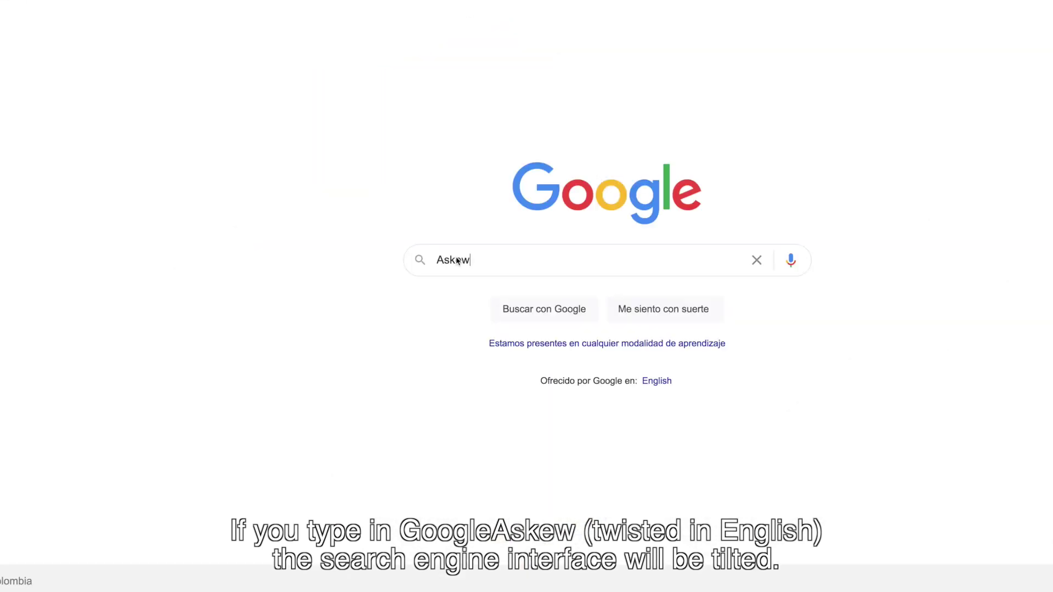
# Step: Submit a Google search for 'Askew' to get the tilted results page
pyautogui.press('Return')
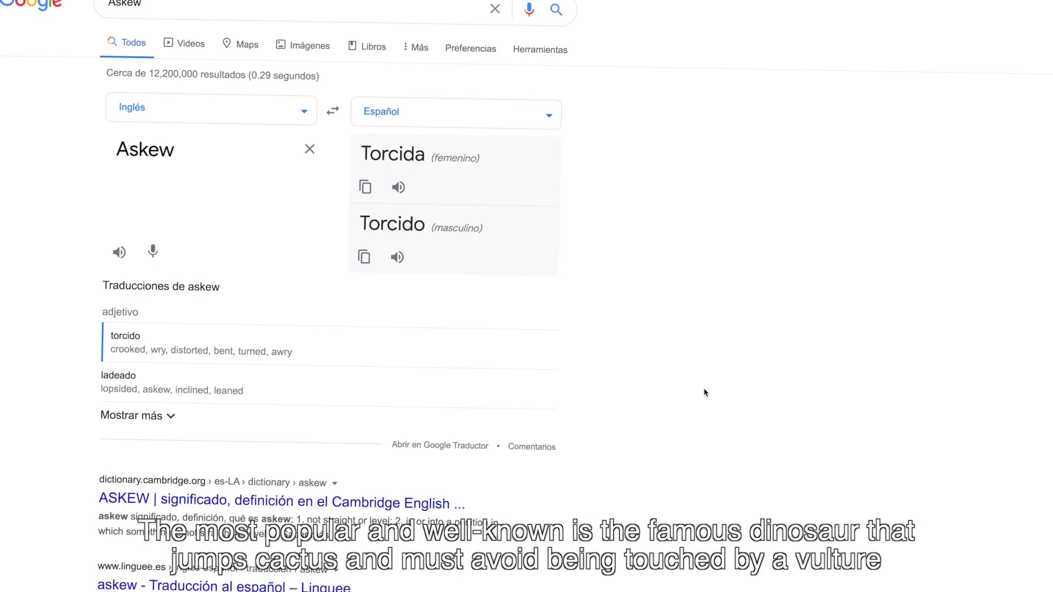
pyautogui.scroll(-5, 704, 393)
pyautogui.scroll(-2, 705, 392)
pyautogui.scroll(-1, 705, 392)
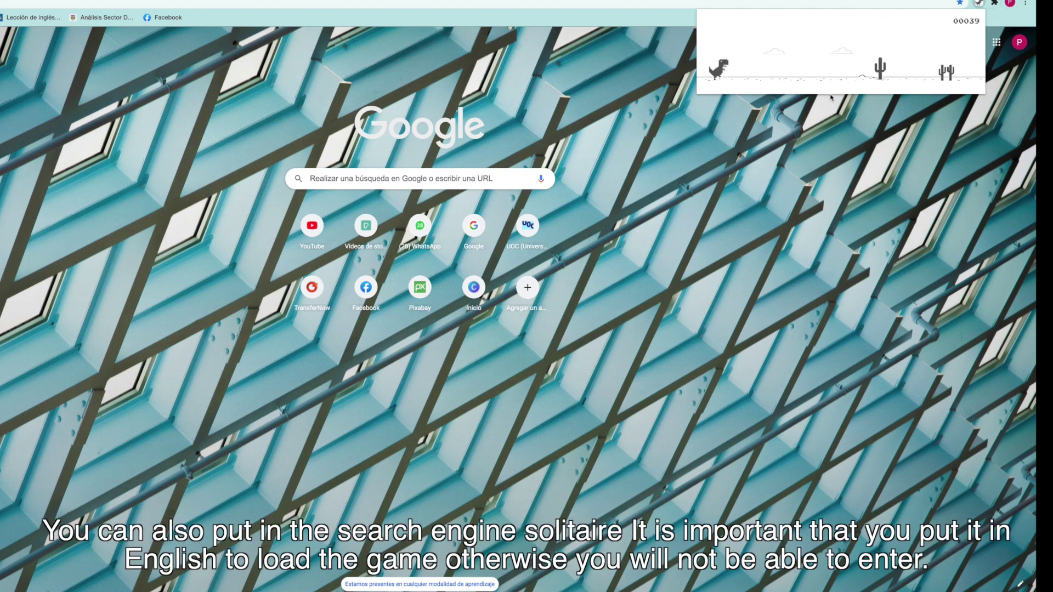
# Step: Jump the dinosaur over a cactus, then launch Solitaire from the Solitario results card
pyautogui.press('space')
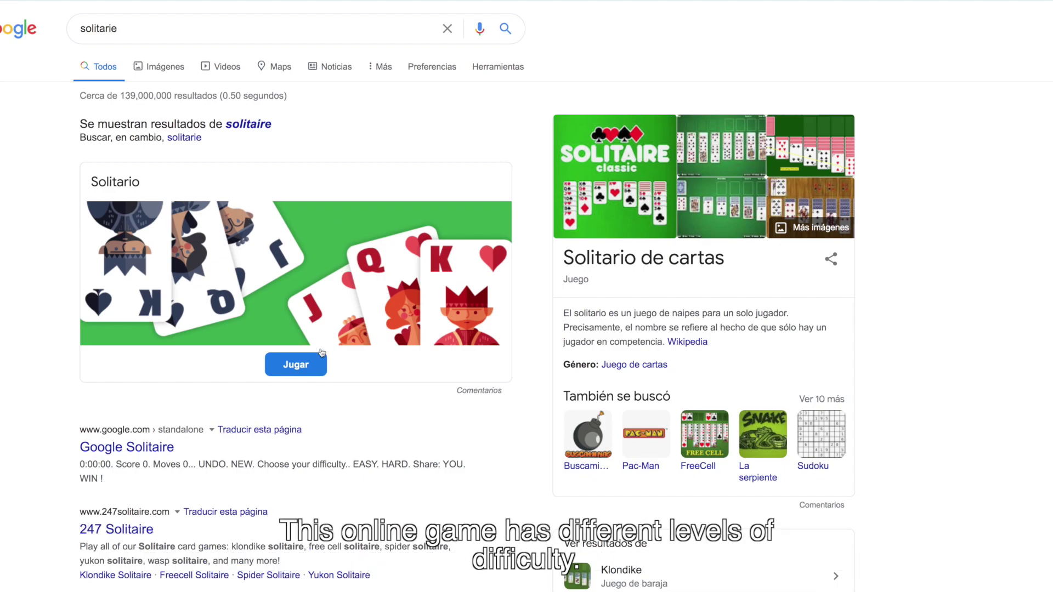
pyautogui.click(298, 365)
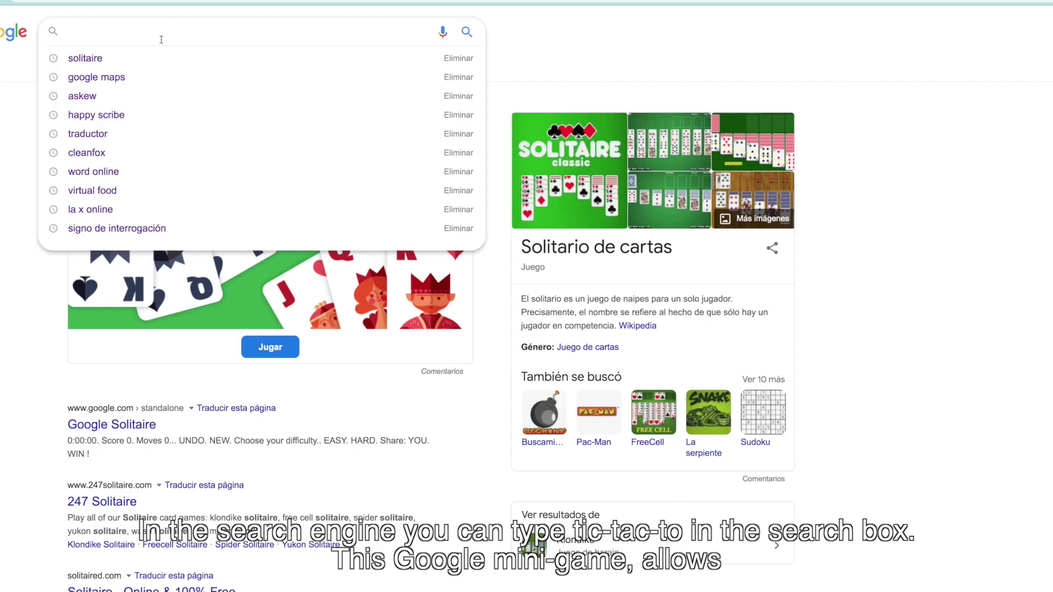
pyautogui.write('tr')
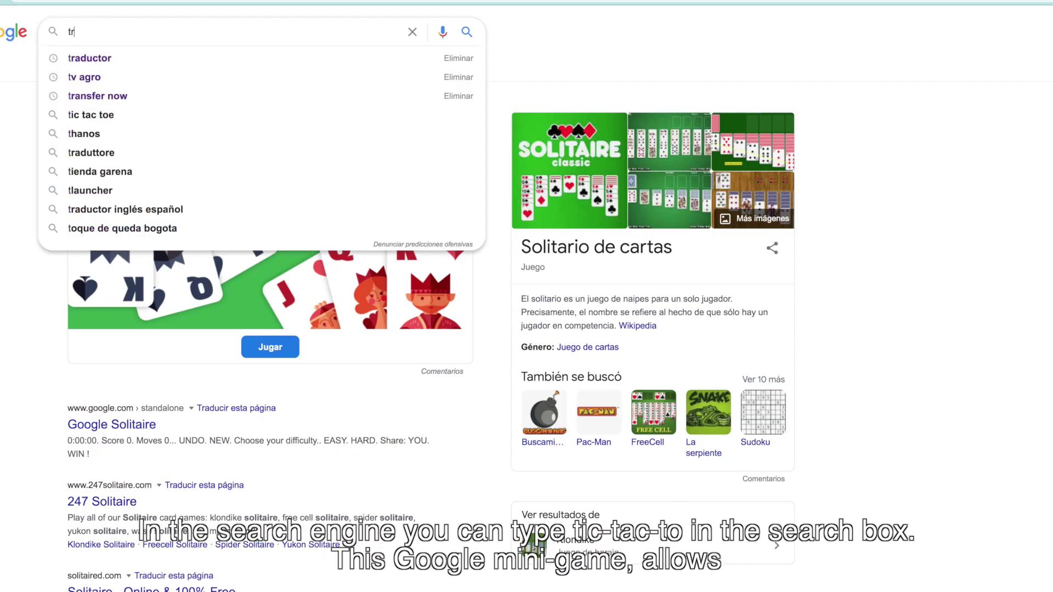
pyautogui.write('es en raya')
# Step: Search 'tres en raya', place two Xs including the centre cell, then search 'google doodle'
pyautogui.press('Return')
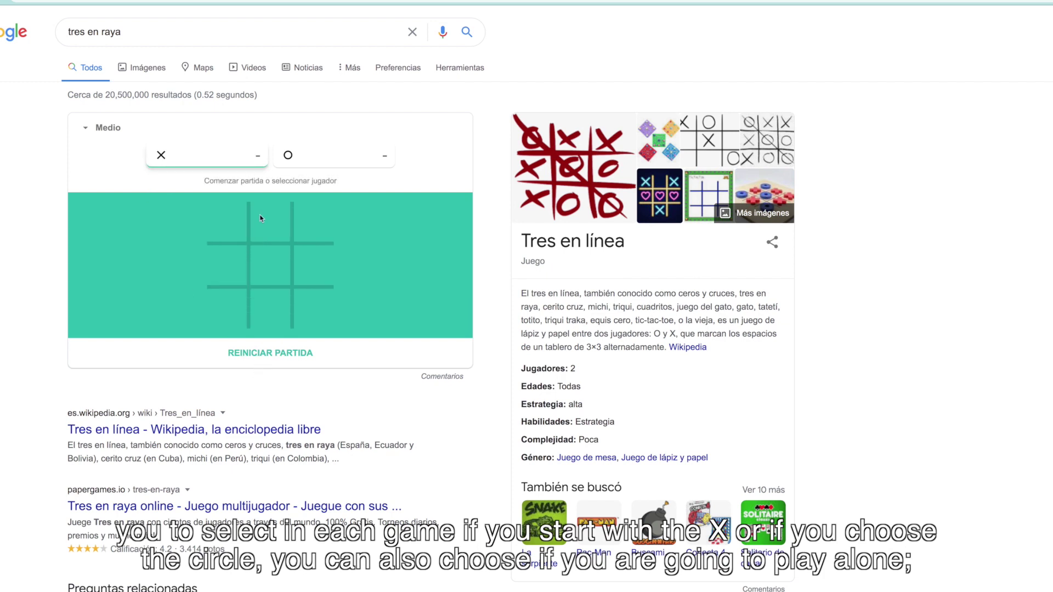
pyautogui.click(232, 216)
pyautogui.click(278, 263)
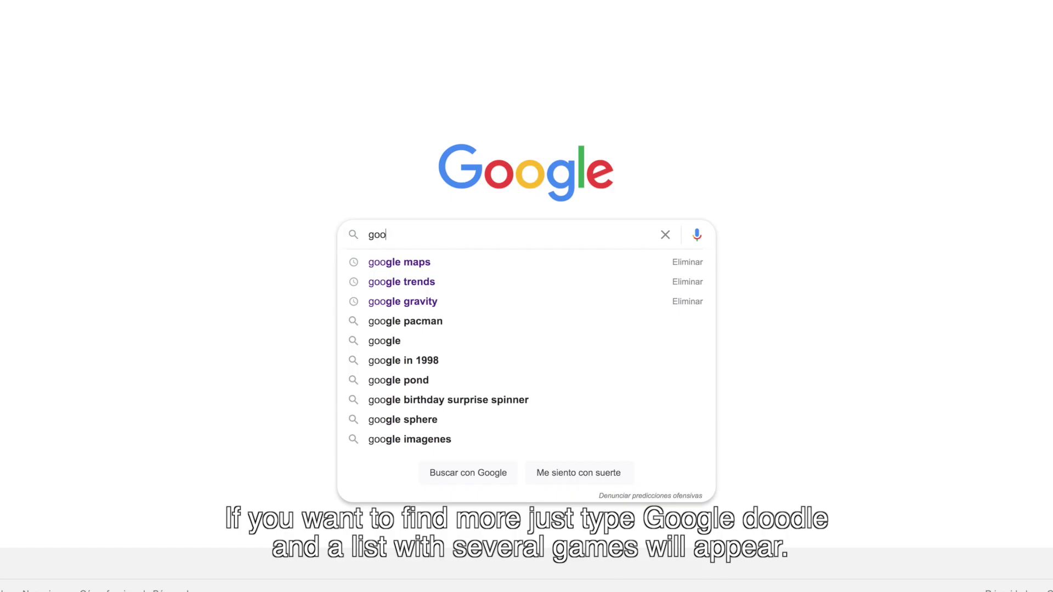
pyautogui.write('gle doo')
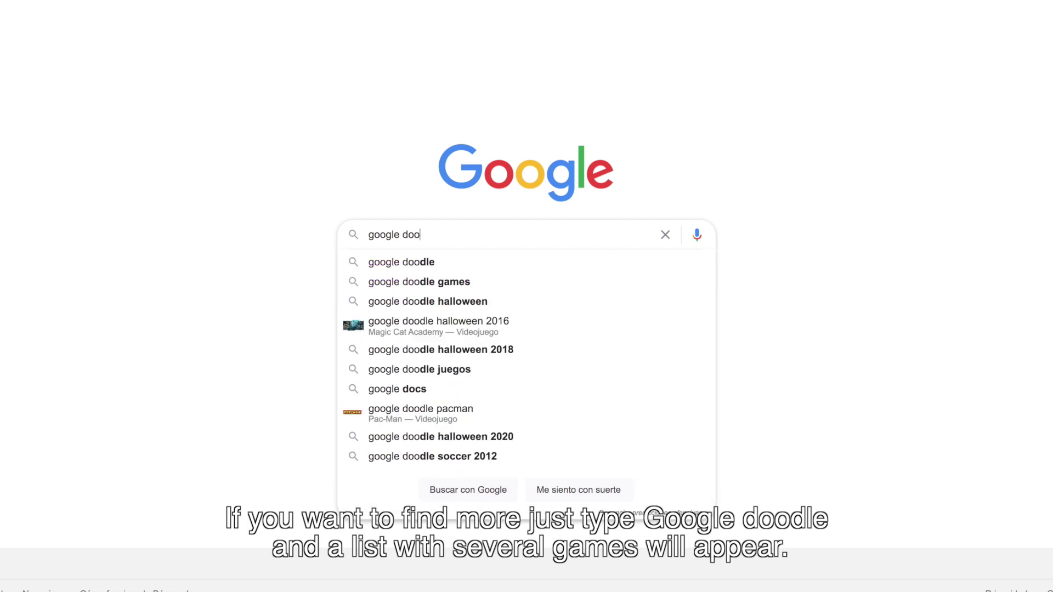
pyautogui.write('dle')
pyautogui.press('Return')
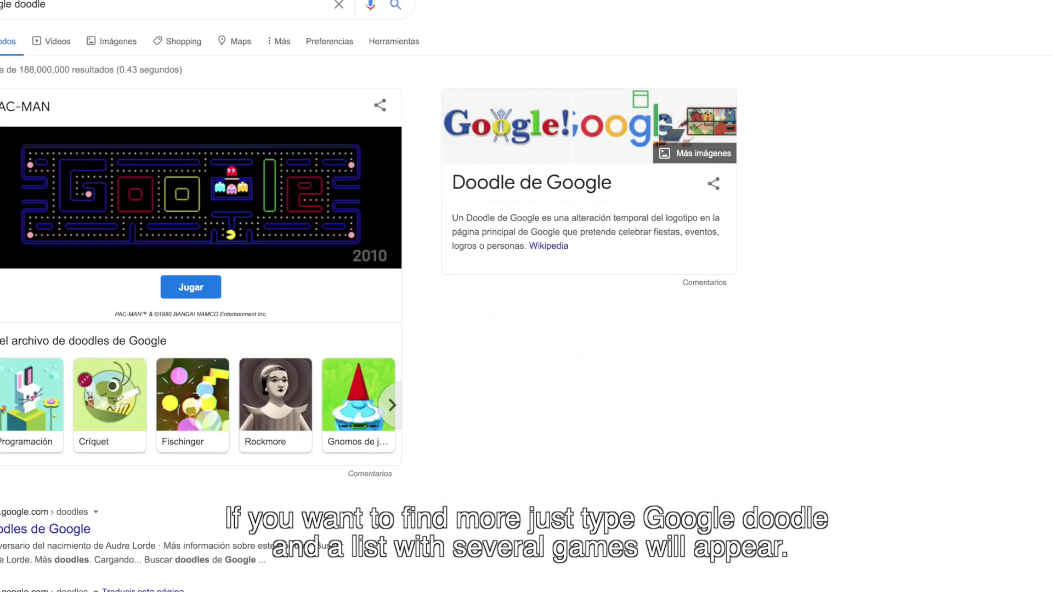